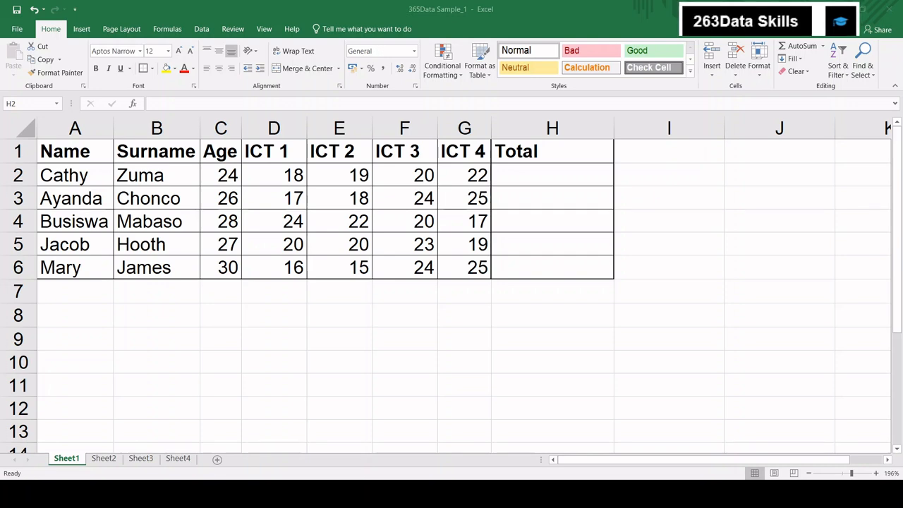
- Write the SUM syntax example "sum(number, [number 2]......)" as text in cell A8
{"action": "left_click", "coordinate": [74, 314]}
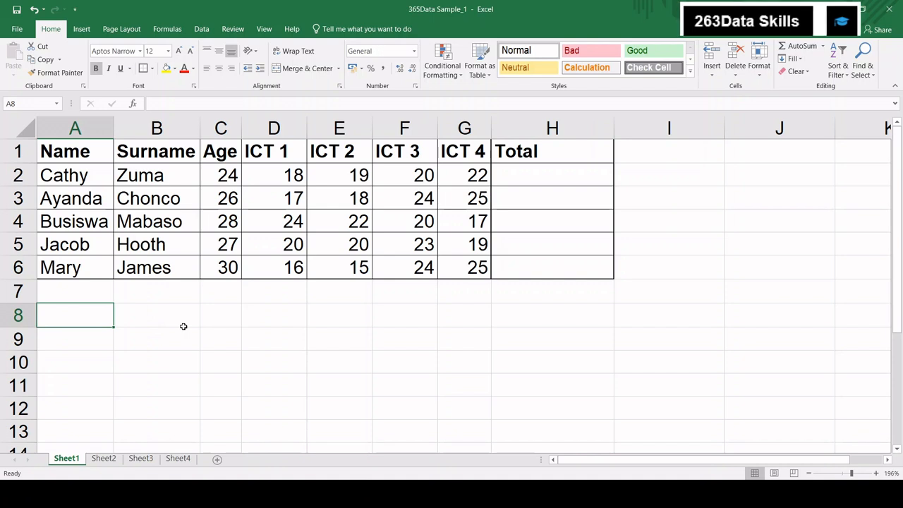
{"action": "type", "text": "su"}
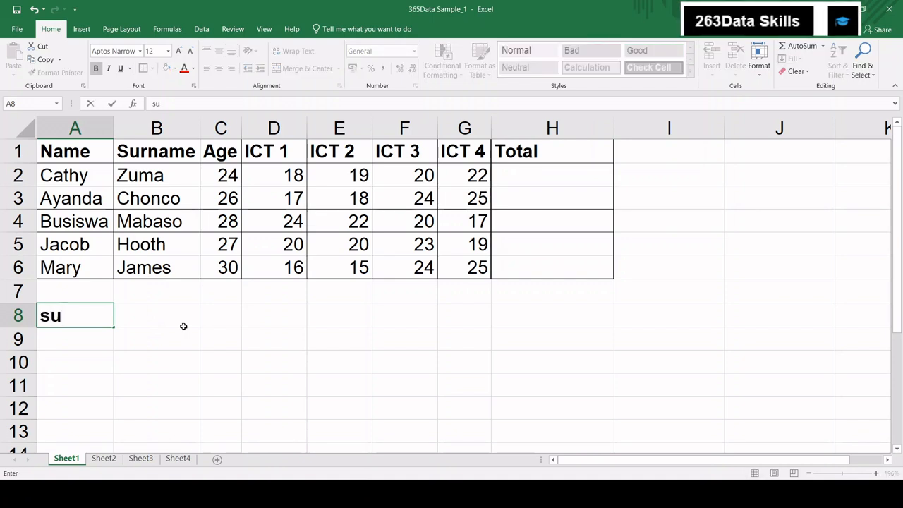
{"action": "type", "text": "m("}
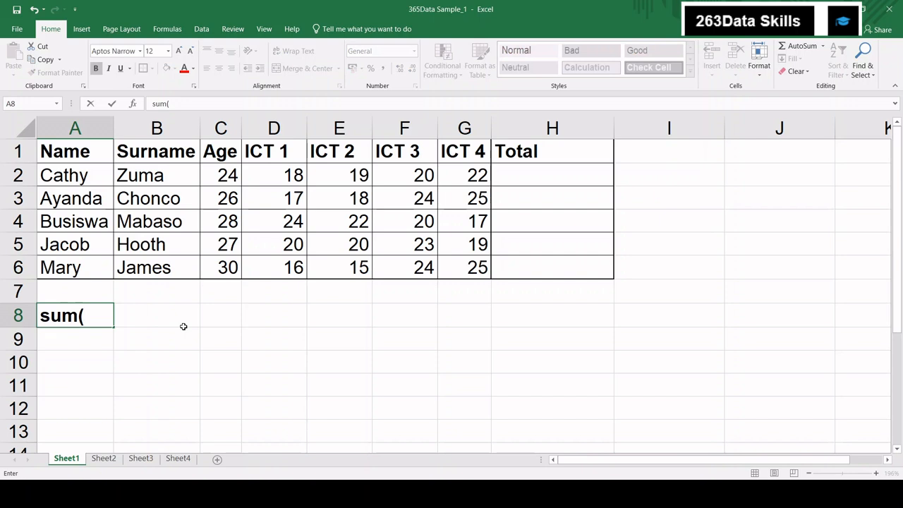
{"action": "type", "text": "number"}
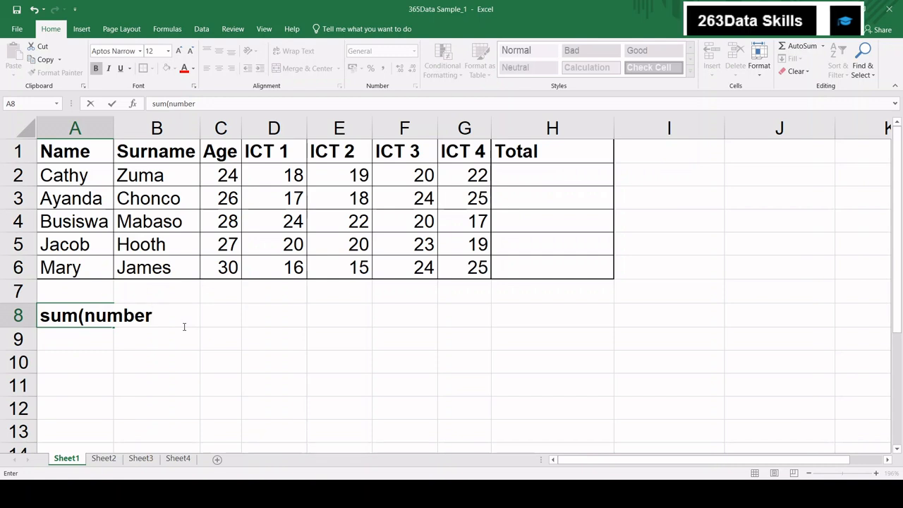
{"action": "type", "text": ","}
{"action": "type", "text": " ["}
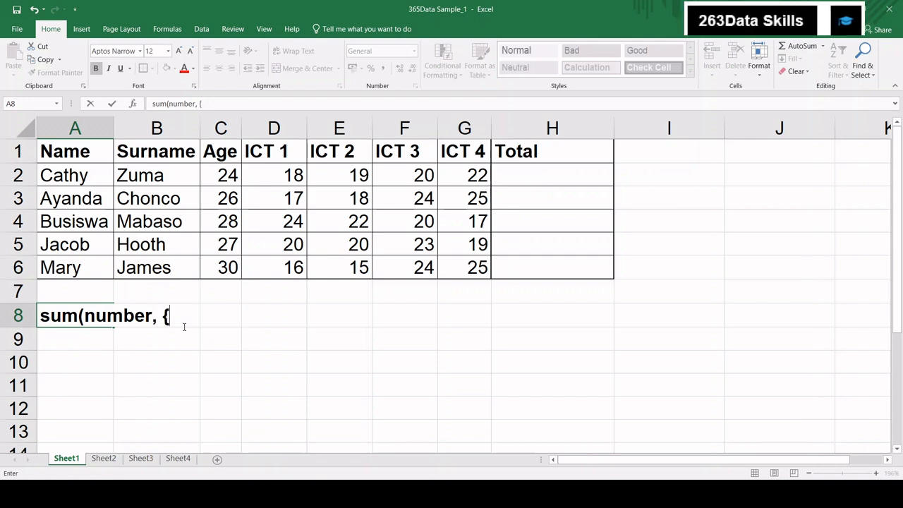
{"action": "type", "text": "numb"}
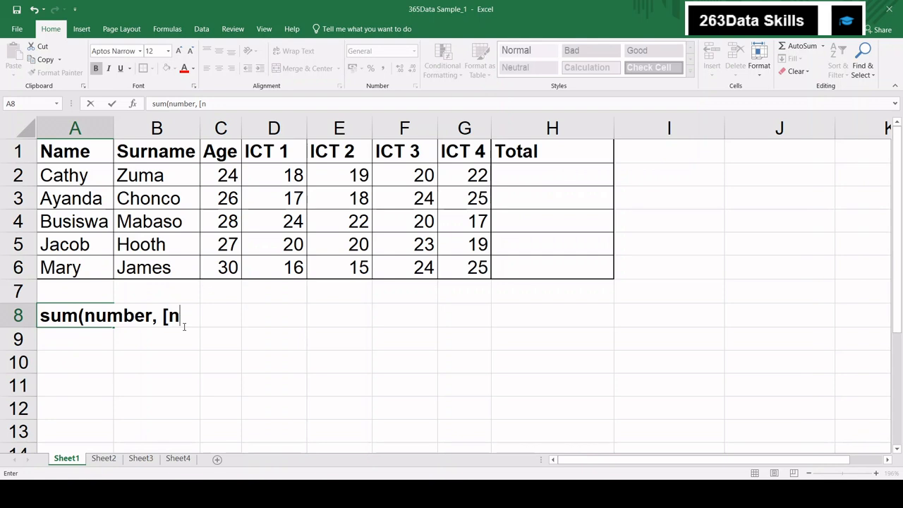
{"action": "type", "text": "er 2"}
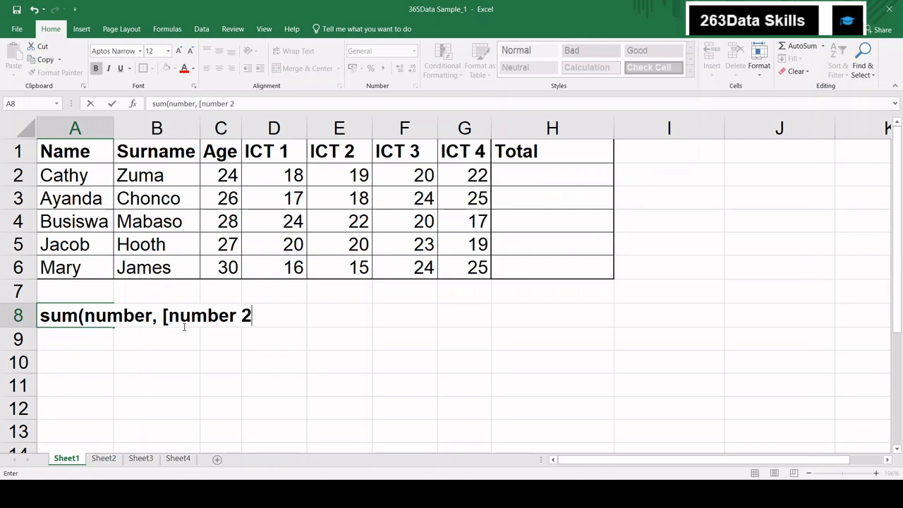
{"action": "type", "text": "]......"}
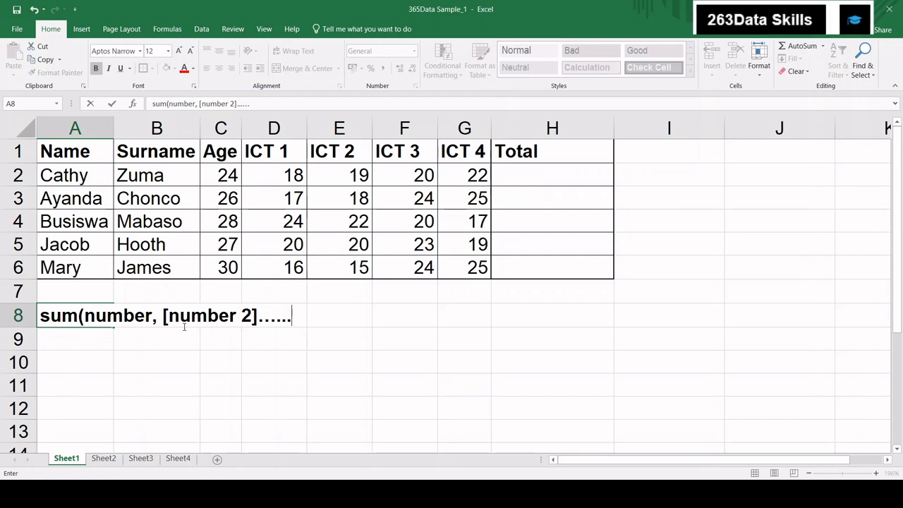
{"action": "type", "text": ")"}
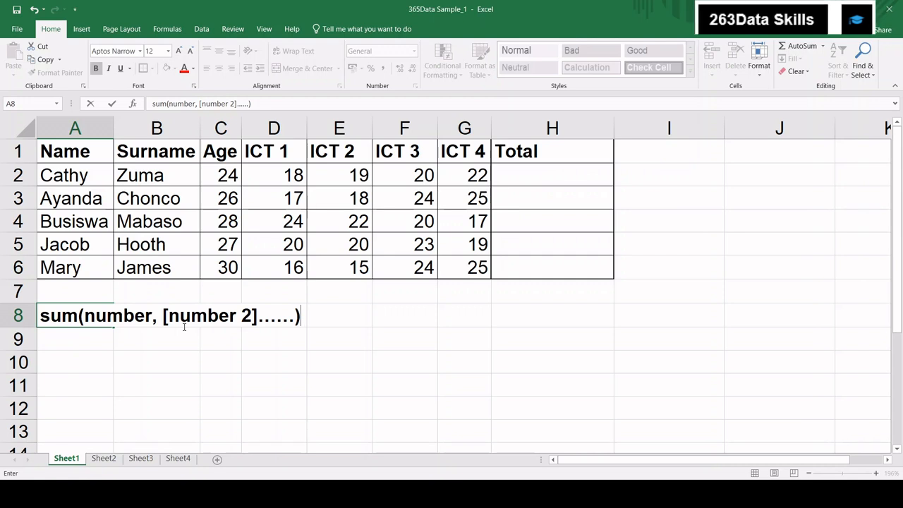
- Erase the whole SUM syntax example from cell A8 and leave the cell empty
{"action": "key", "text": "BackSpace"}
{"action": "key", "text": "BackSpace"}
{"action": "key", "text": "BackSpace"}
{"action": "key", "text": "BackSpace"}
{"action": "key", "text": "BackSpace"}
{"action": "key", "text": "BackSpace"}
{"action": "key", "text": "BackSpace"}
{"action": "key", "text": "BackSpace"}
{"action": "key", "text": "BackSpace"}
{"action": "key", "text": "BackSpace"}
{"action": "key", "text": "BackSpace"}
{"action": "key", "text": "BackSpace"}
{"action": "key", "text": "BackSpace"}
{"action": "key", "text": "BackSpace"}
{"action": "key", "text": "BackSpace"}
{"action": "key", "text": "BackSpace"}
{"action": "key", "text": "BackSpace"}
{"action": "key", "text": "BackSpace"}
{"action": "key", "text": "BackSpace"}
{"action": "key", "text": "BackSpace"}
{"action": "key", "text": "BackSpace"}
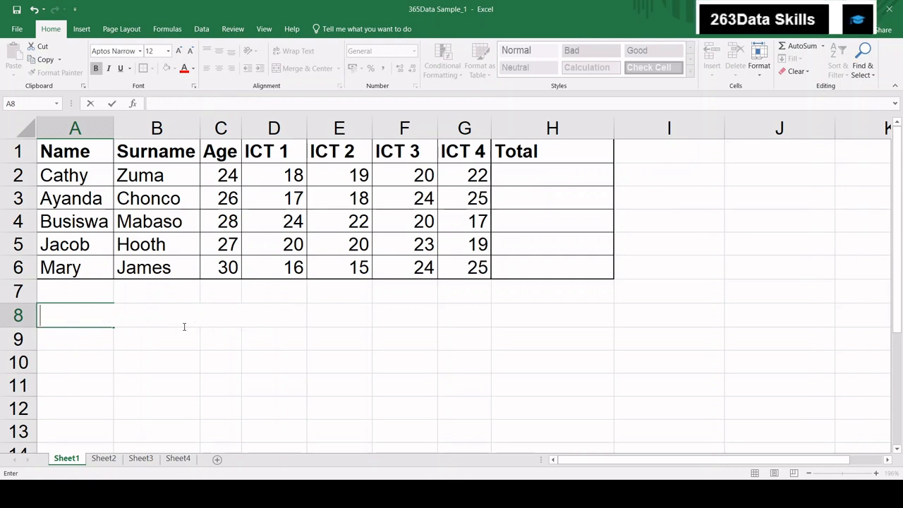
{"action": "left_click", "coordinate": [379, 234]}
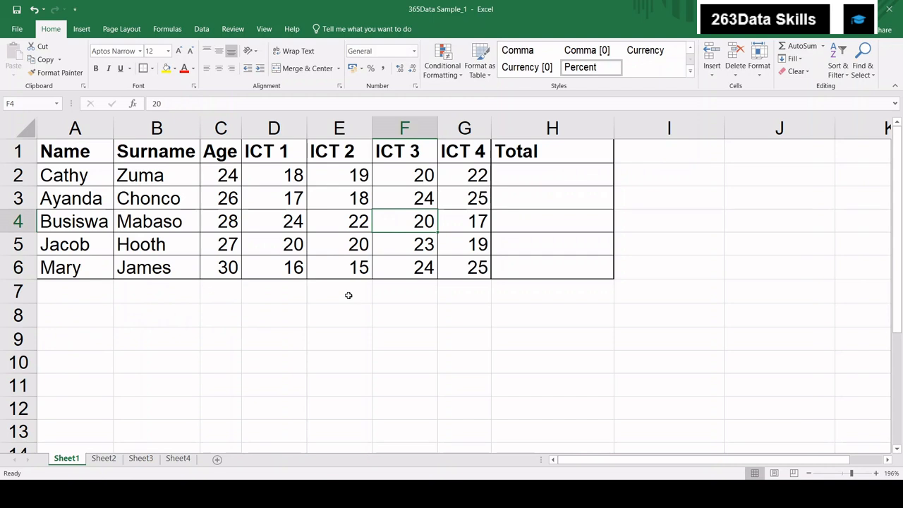
{"action": "left_click", "coordinate": [265, 222]}
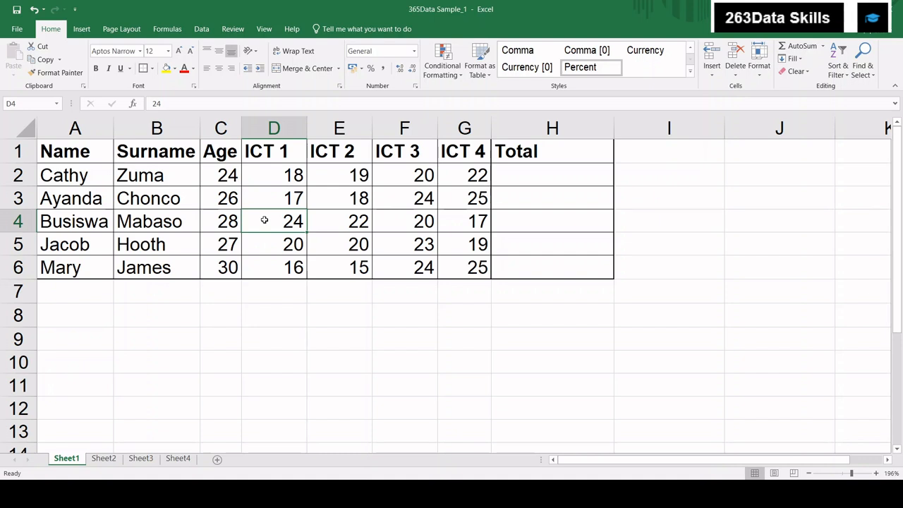
{"action": "key", "text": "Right"}
{"action": "key", "text": "Right"}
{"action": "key", "text": "Right"}
{"action": "key", "text": "Right"}
{"action": "key", "text": "Left"}
{"action": "key", "text": "Left"}
{"action": "key", "text": "Left"}
{"action": "key", "text": "Left"}
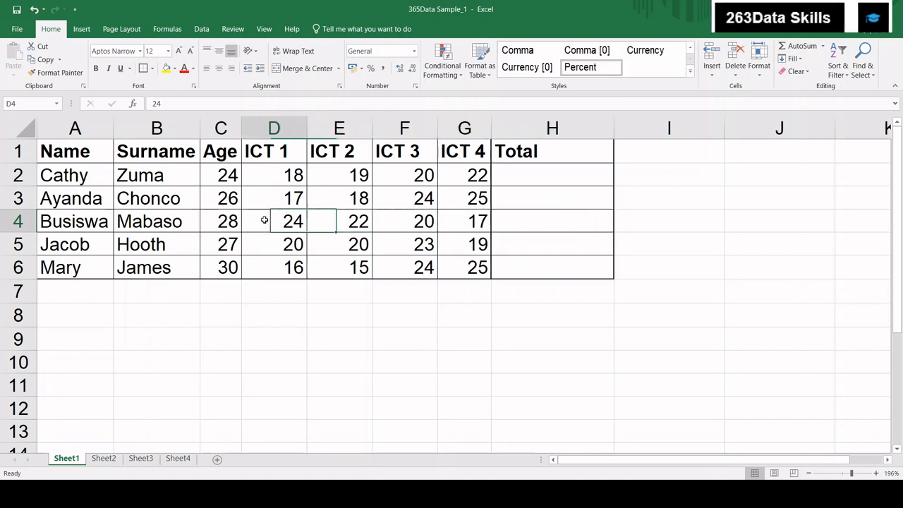
{"action": "key", "text": "Right"}
{"action": "key", "text": "Right"}
{"action": "key", "text": "Right"}
{"action": "key", "text": "Right"}
{"action": "key", "text": "Left"}
{"action": "key", "text": "Right"}
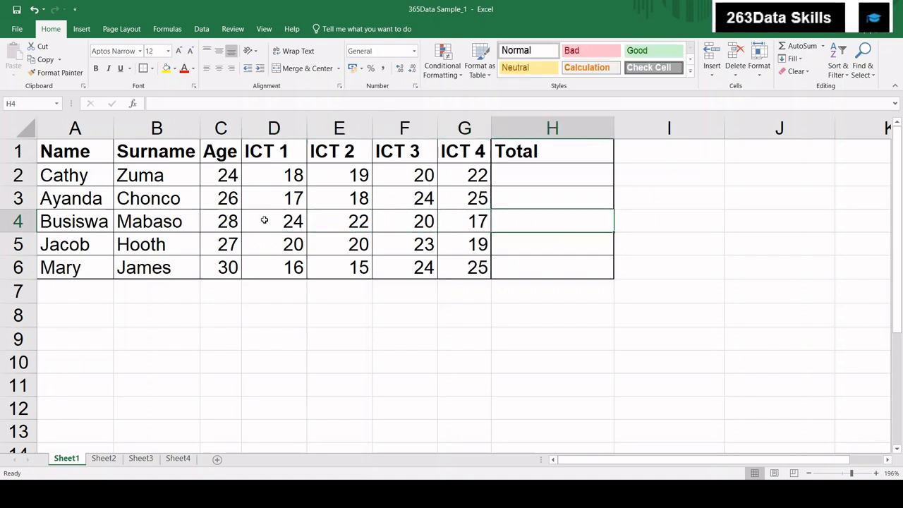
{"action": "key", "text": "Left"}
{"action": "key", "text": "Right"}
{"action": "key", "text": "Left"}
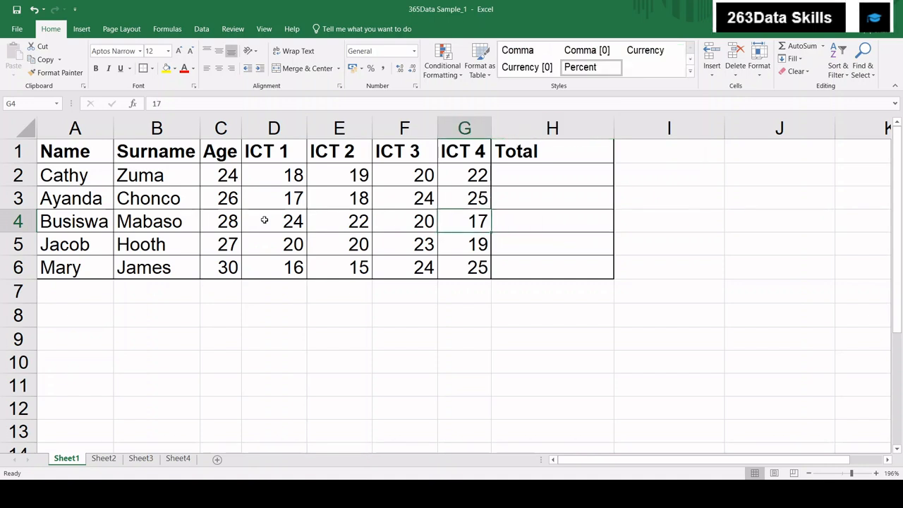
{"action": "key", "text": "Right"}
{"action": "key", "text": "Left"}
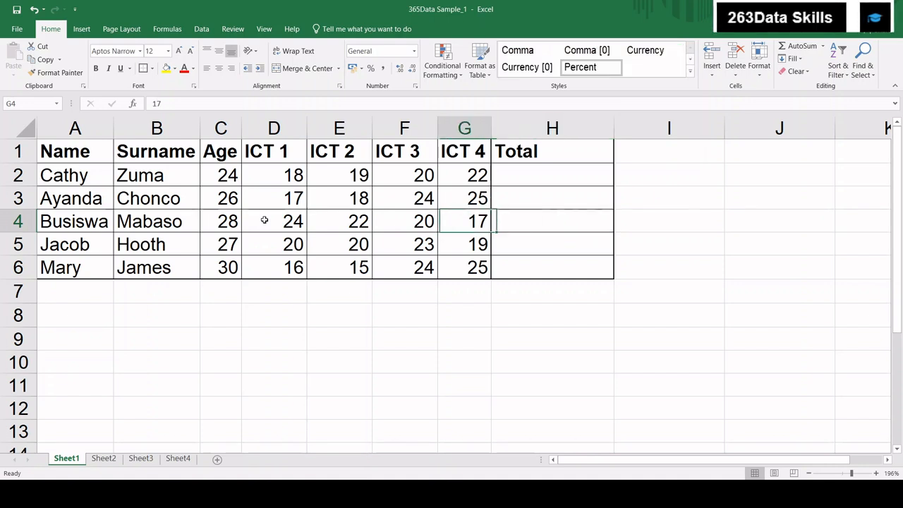
{"action": "key", "text": "Right"}
{"action": "key", "text": "Left"}
- Enter the formula =sum(d2..g2) in H2 to total the first student's four ICT marks
{"action": "key", "text": "Right"}
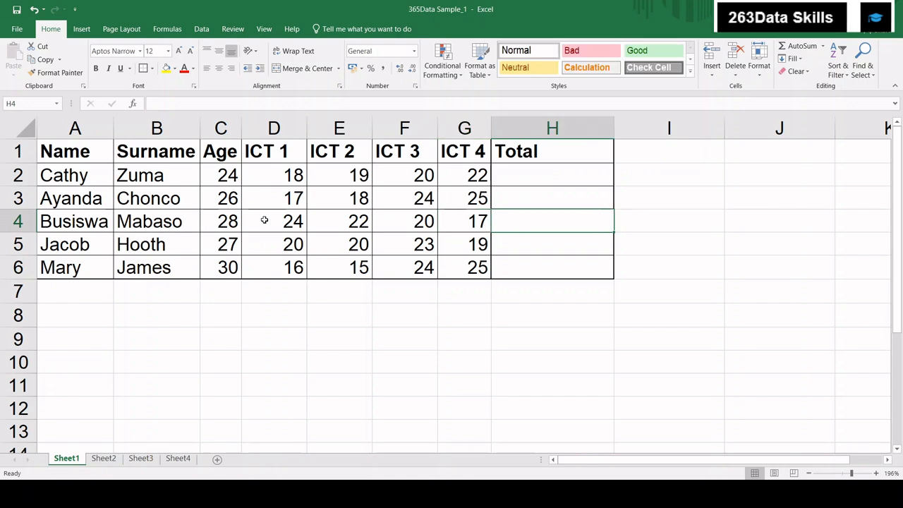
{"action": "key", "text": "Up"}
{"action": "key", "text": "Up"}
{"action": "key", "text": "Down"}
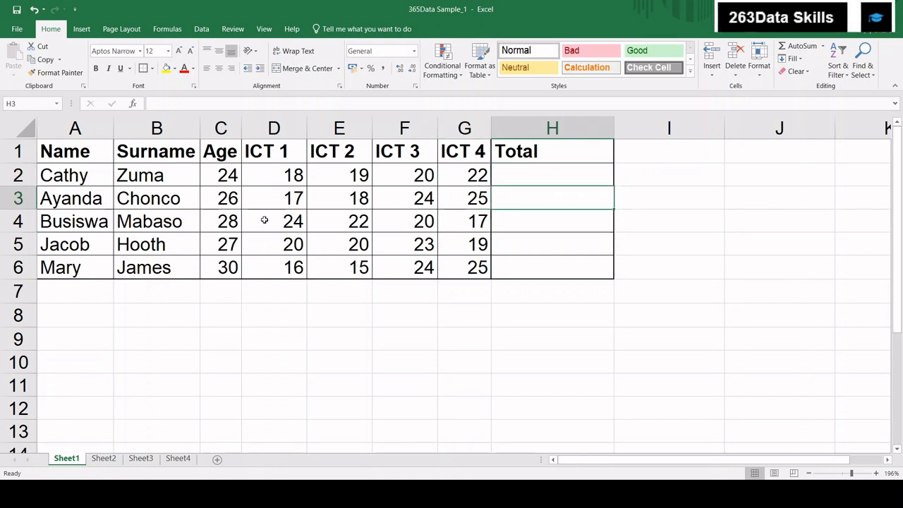
{"action": "key", "text": "Up"}
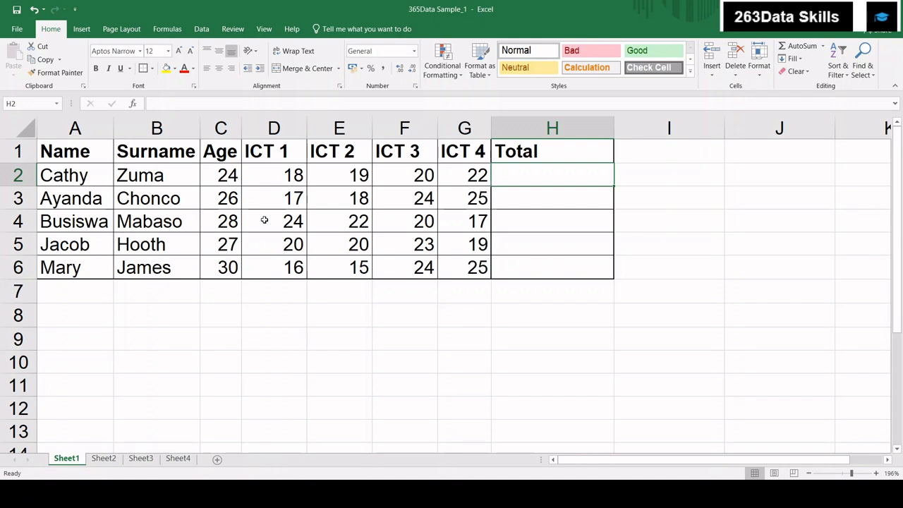
{"action": "type", "text": "=sum"}
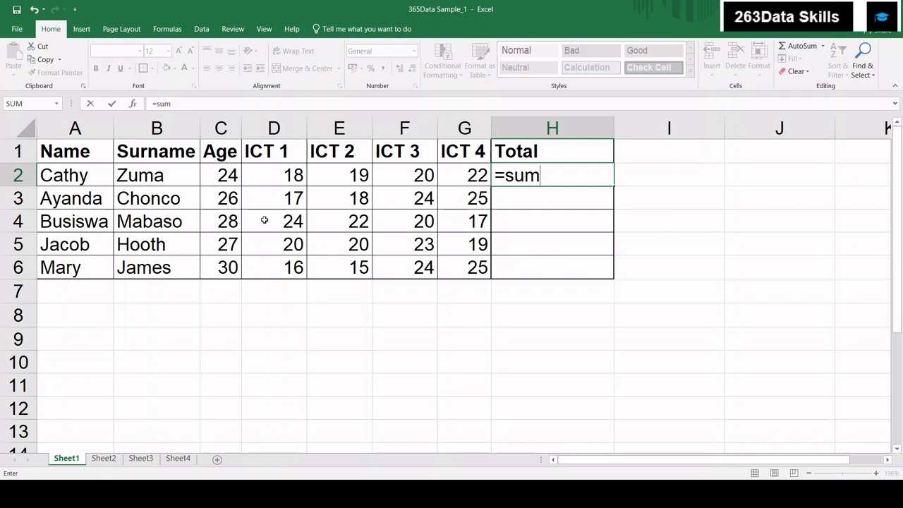
{"action": "type", "text": "("}
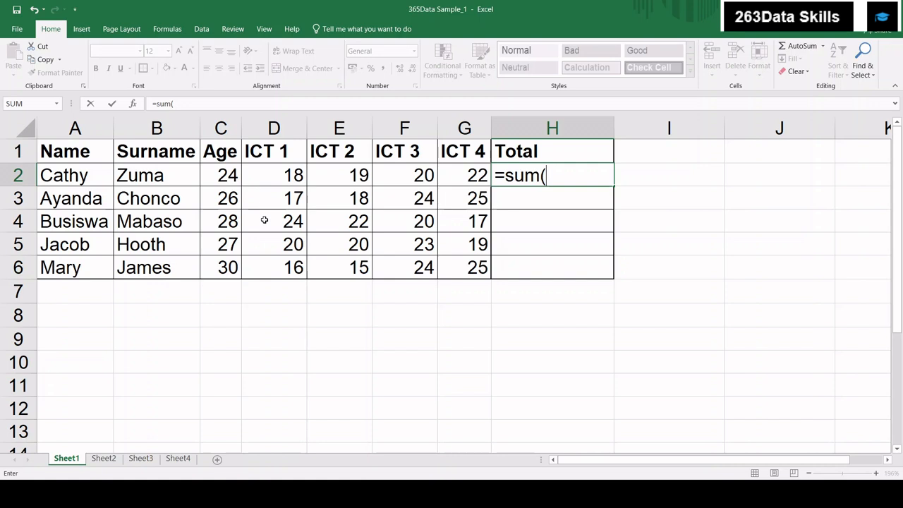
{"action": "type", "text": "d2"}
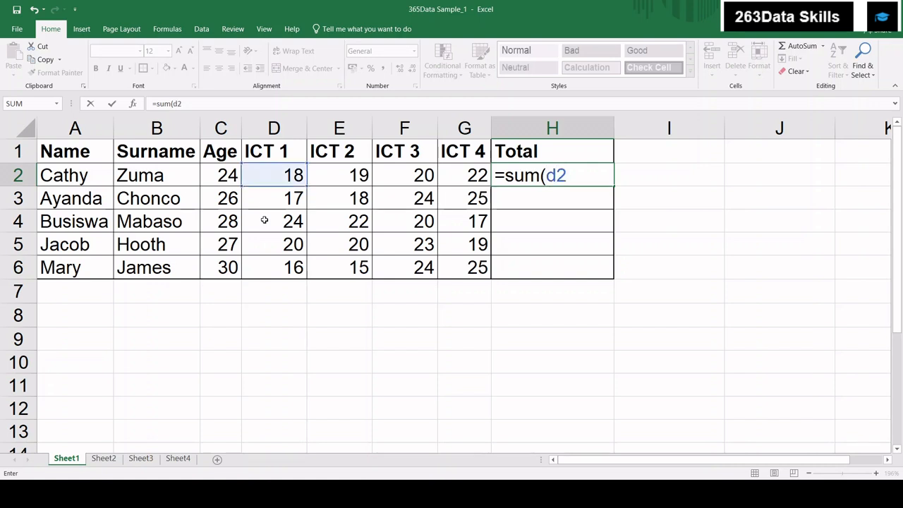
{"action": "type", "text": ".."}
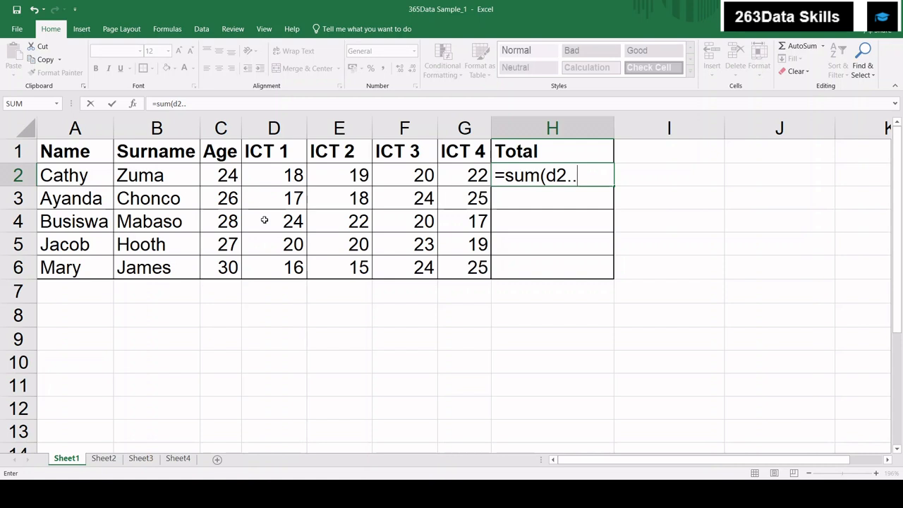
{"action": "type", "text": "g2"}
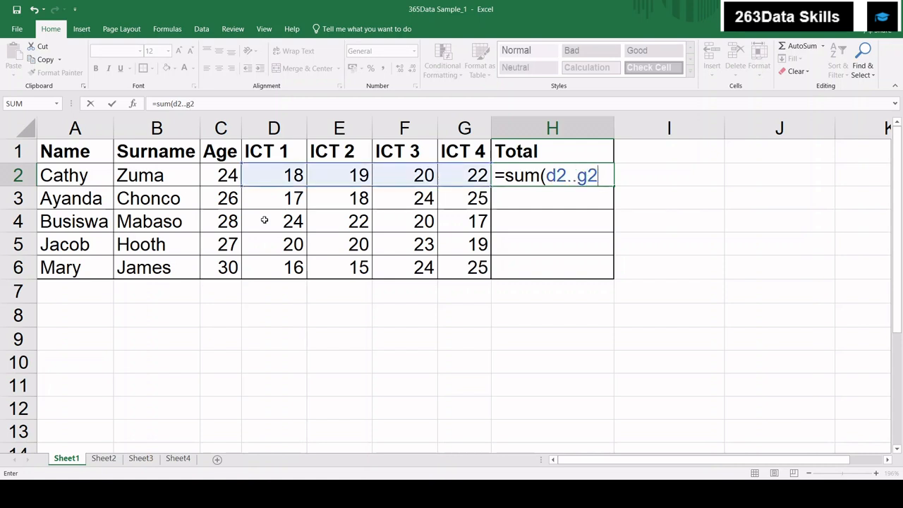
{"action": "type", "text": ")"}
{"action": "key", "text": "ctrl+Return"}
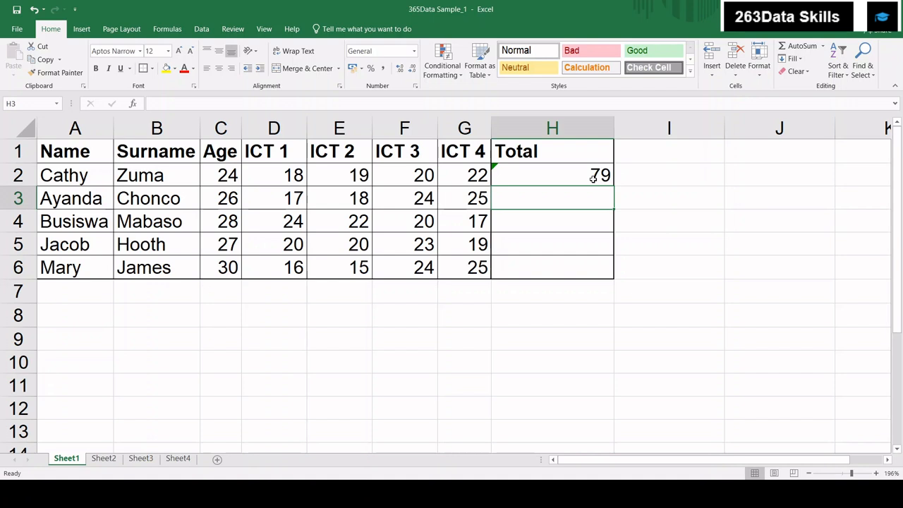
- Enter the formula =sum(d3..g3) in H3 to total the second student's four ICT marks
{"action": "type", "text": "=sum"}
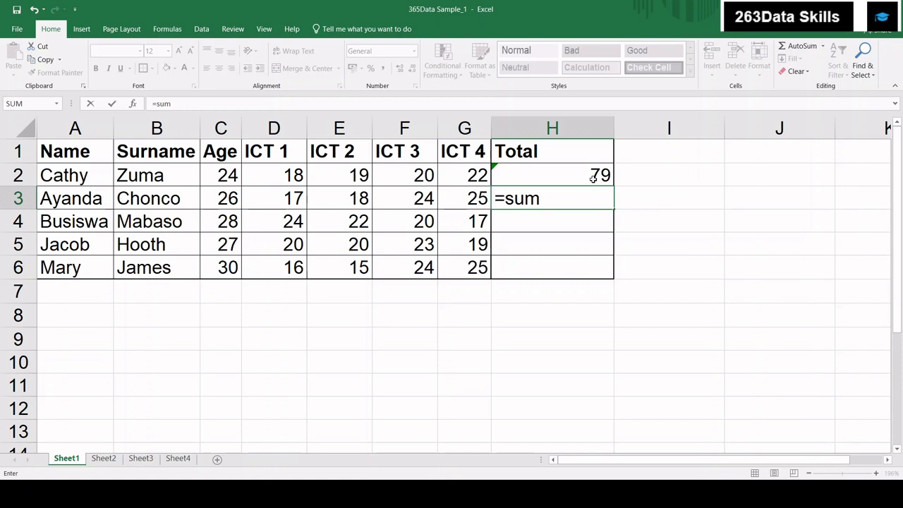
{"action": "type", "text": "("}
{"action": "type", "text": "d3.."}
{"action": "type", "text": "g3"}
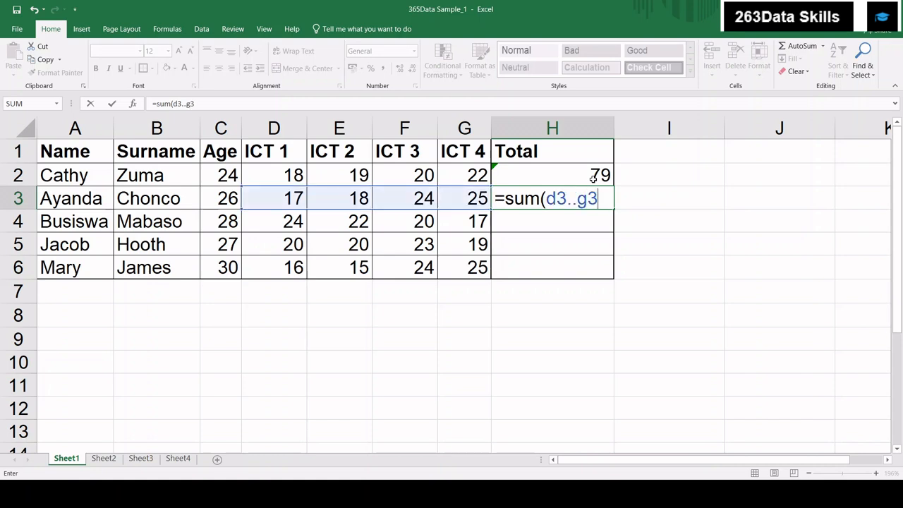
{"action": "type", "text": ")"}
{"action": "key", "text": "Return"}
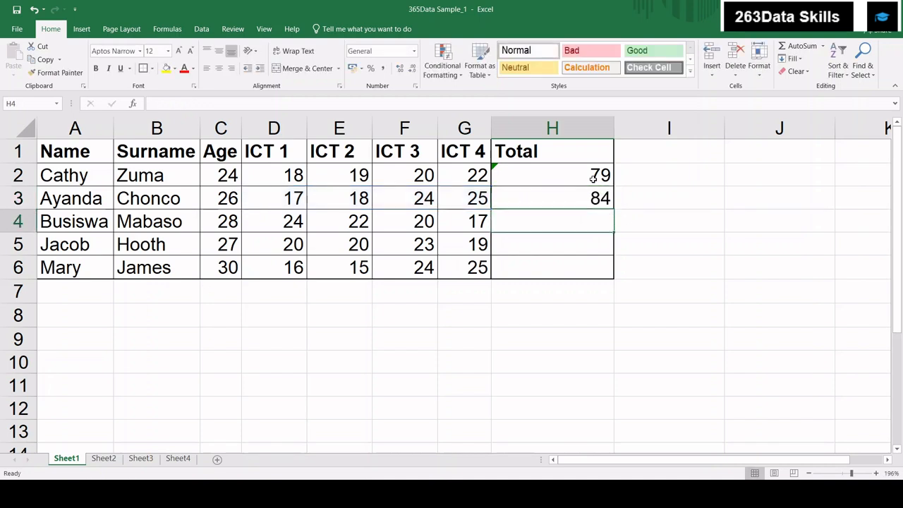